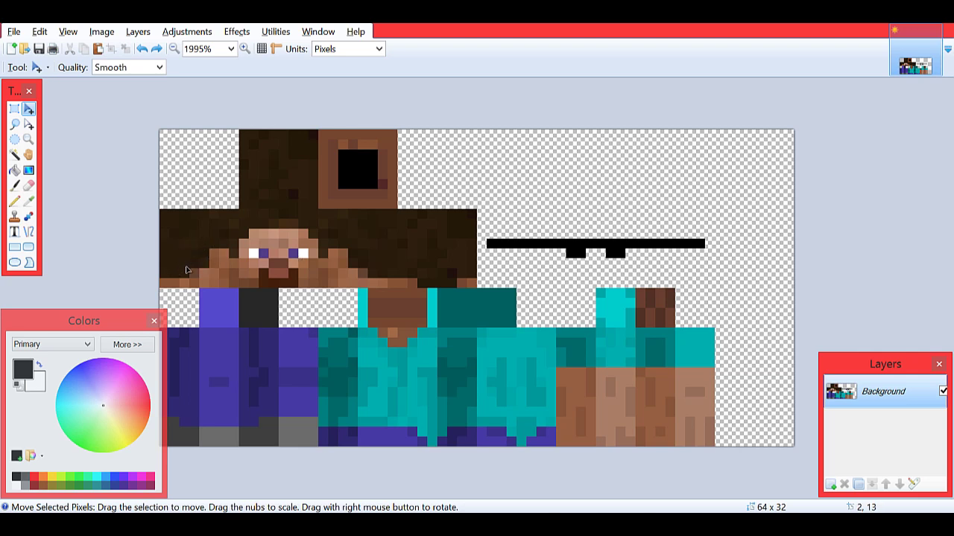
Set the primary colour to black and move the Colors panel to the lower left.
{"action": "left_click", "coordinate": [16, 455]}
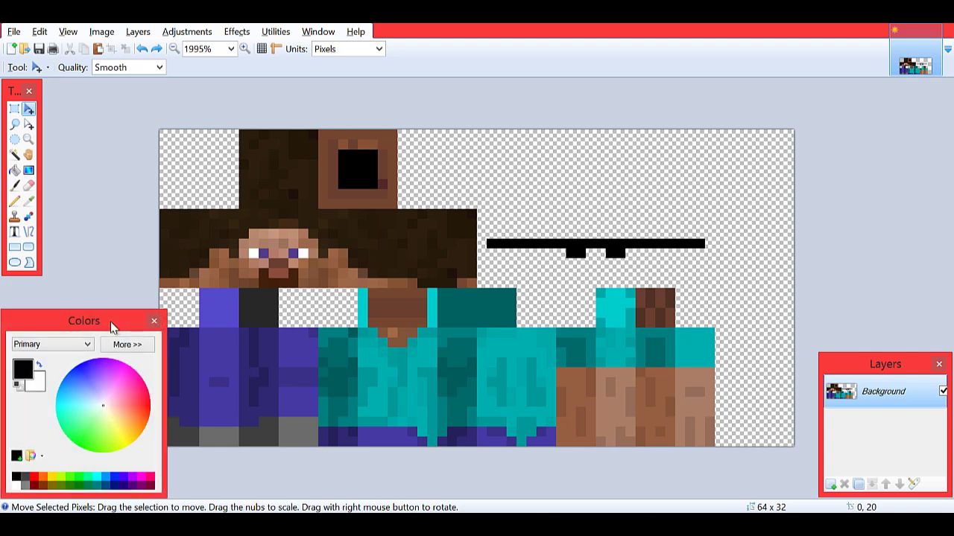
{"action": "left_click_drag", "start_coordinate": [117, 328], "coordinate": [22, 381]}
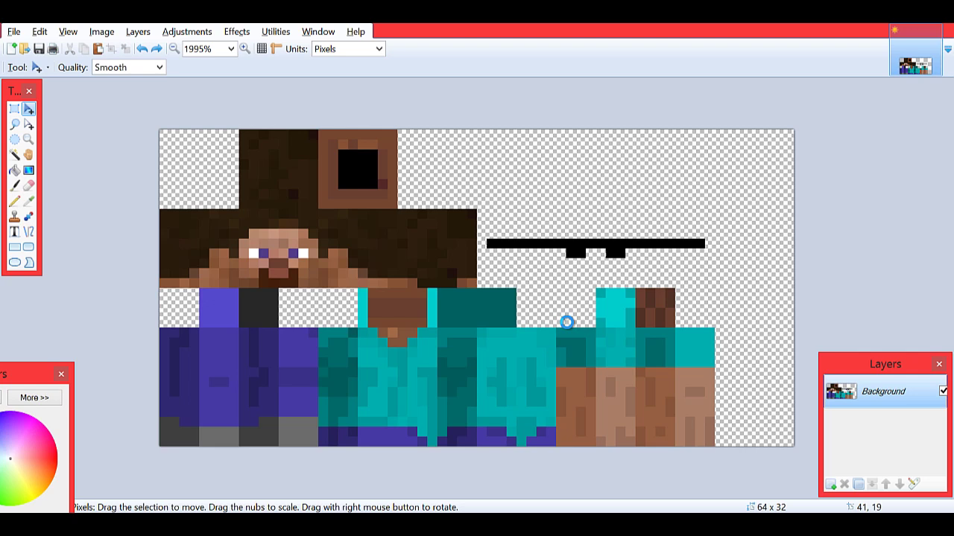
Duplicate the 32x16 head region 32 pixels right into the hat area by Ctrl-dragging it.
{"action": "key", "text": "ctrl+z"}
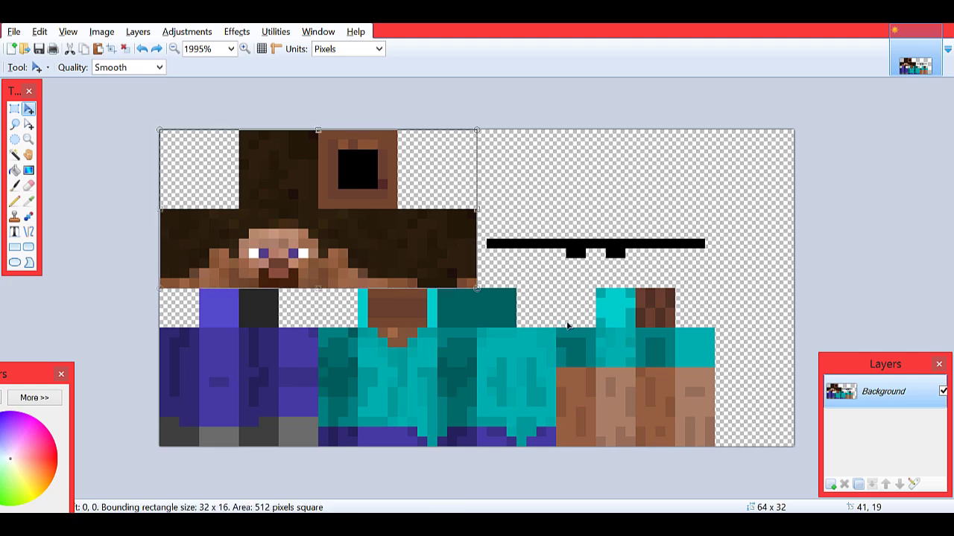
{"action": "key", "text": "ctrl+y"}
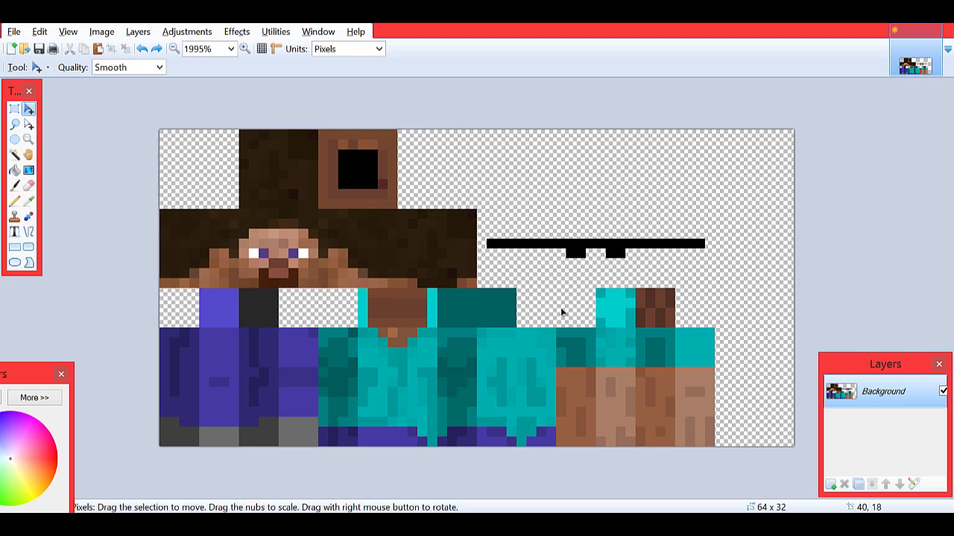
{"action": "key", "text": "ctrl+y"}
{"action": "key", "text": "ctrl+y"}
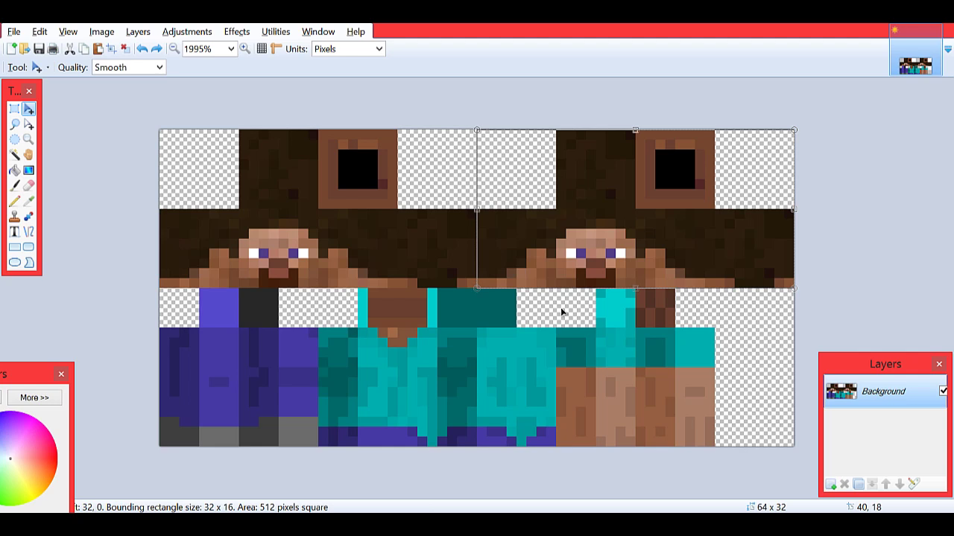
{"action": "key", "text": "ctrl+z"}
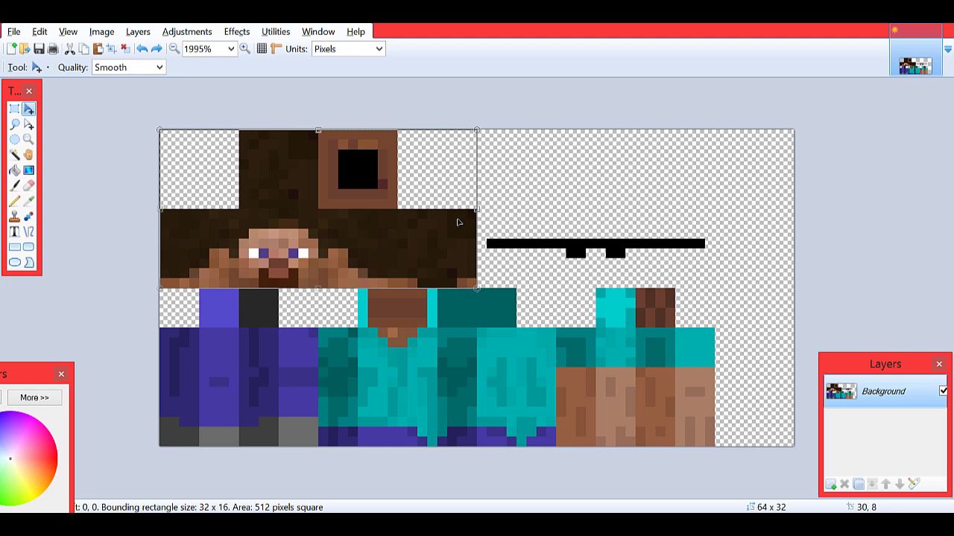
{"action": "left_click_drag", "start_coordinate": [459, 222], "coordinate": [776, 222]}
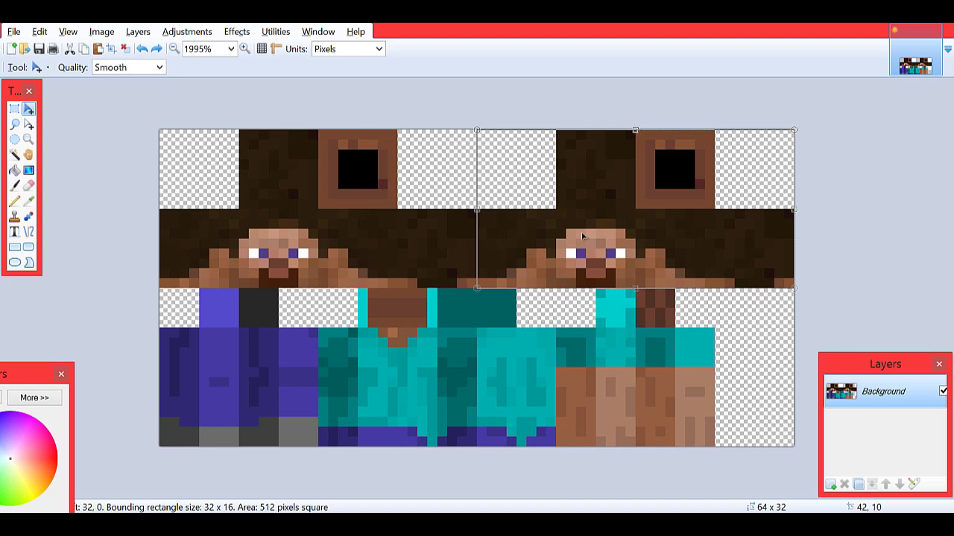
Remove the duplicated head copy from the hat area and bring the Colors panel back into view.
{"action": "key", "text": "ctrl+z"}
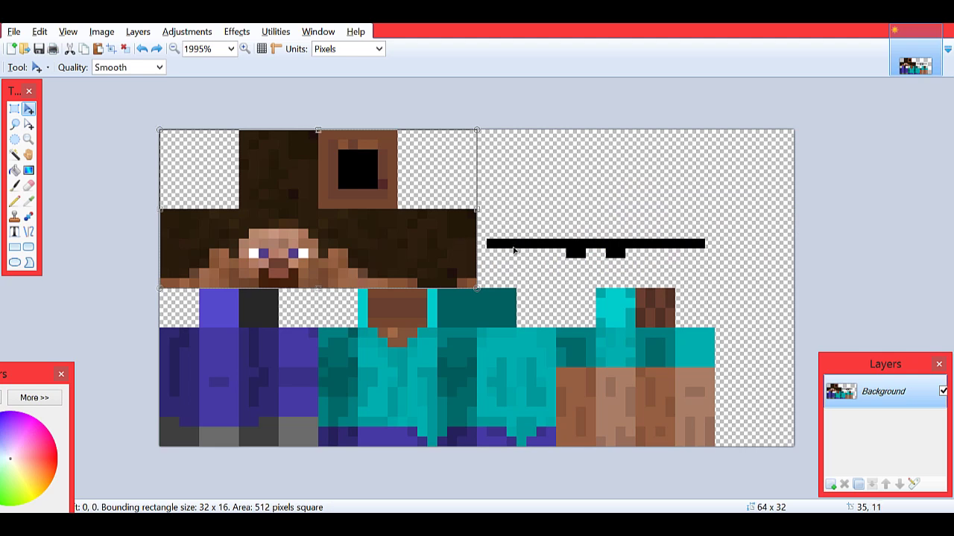
{"action": "key", "text": "ctrl+y"}
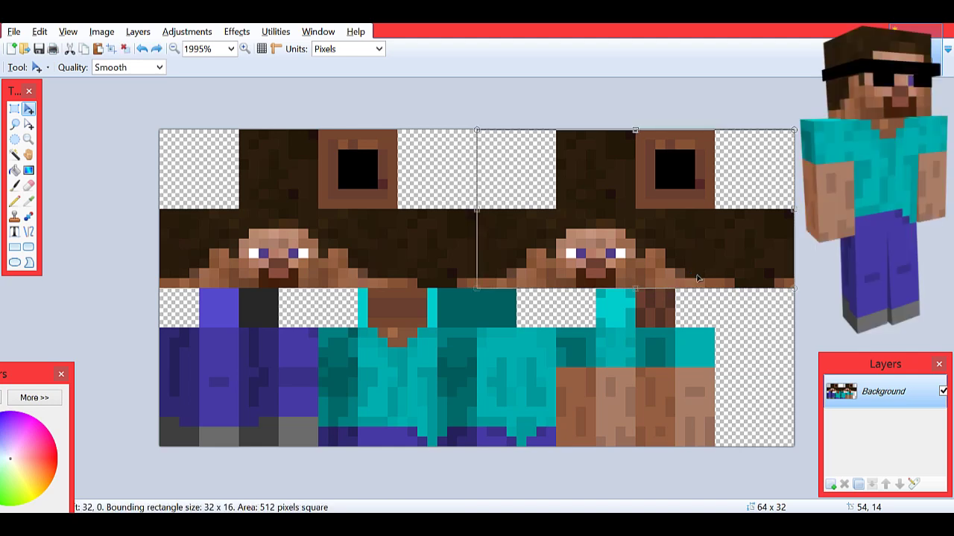
{"action": "key", "text": "ctrl+z"}
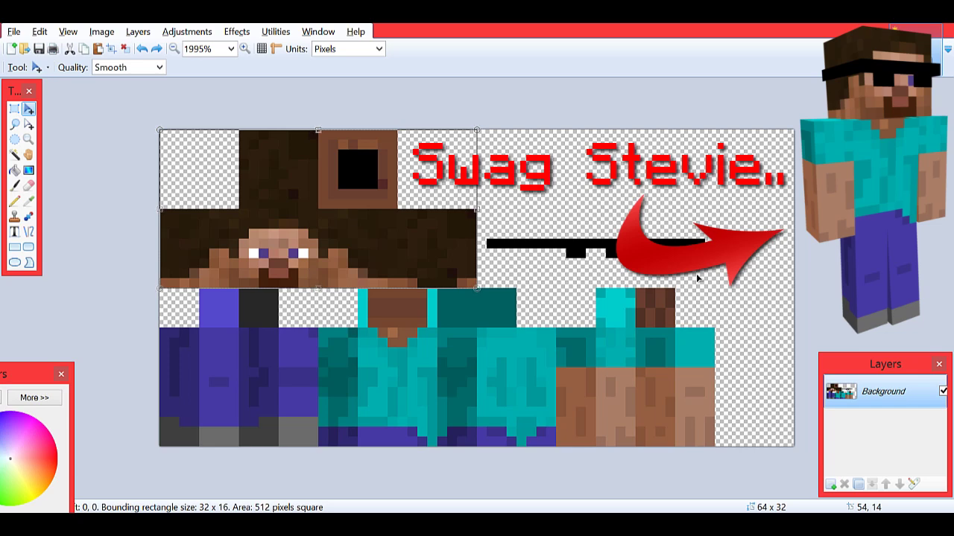
{"action": "left_click_drag", "start_coordinate": [23, 375], "coordinate": [116, 326]}
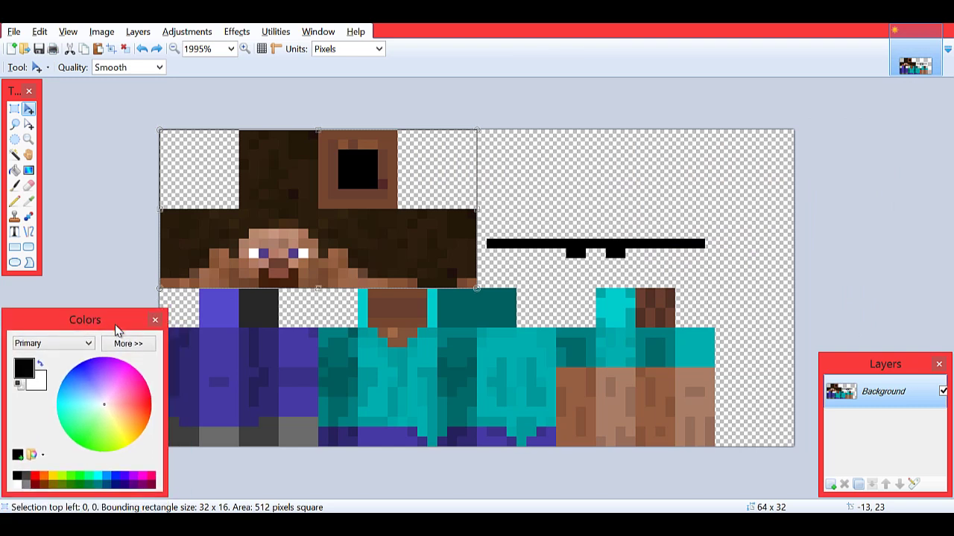
With Rectangle Select active, preview a Hue / Saturation hue shift of -119 without applying it.
{"action": "left_click", "coordinate": [14, 111]}
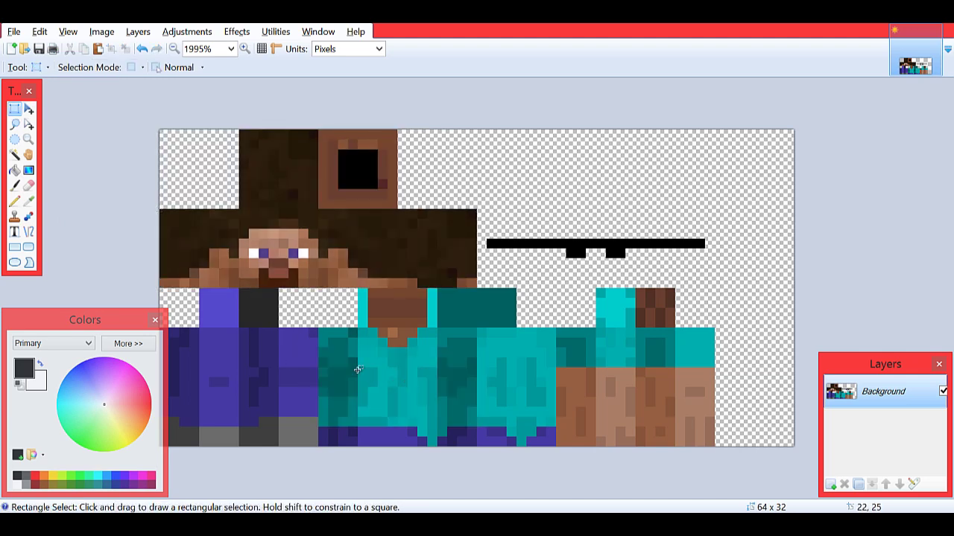
{"action": "left_click", "coordinate": [187, 32]}
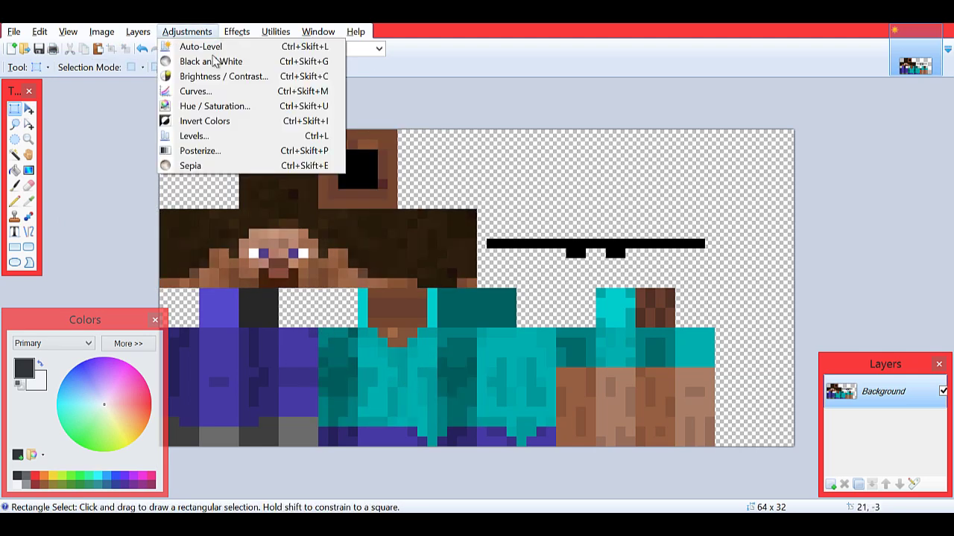
{"action": "left_click", "coordinate": [216, 108]}
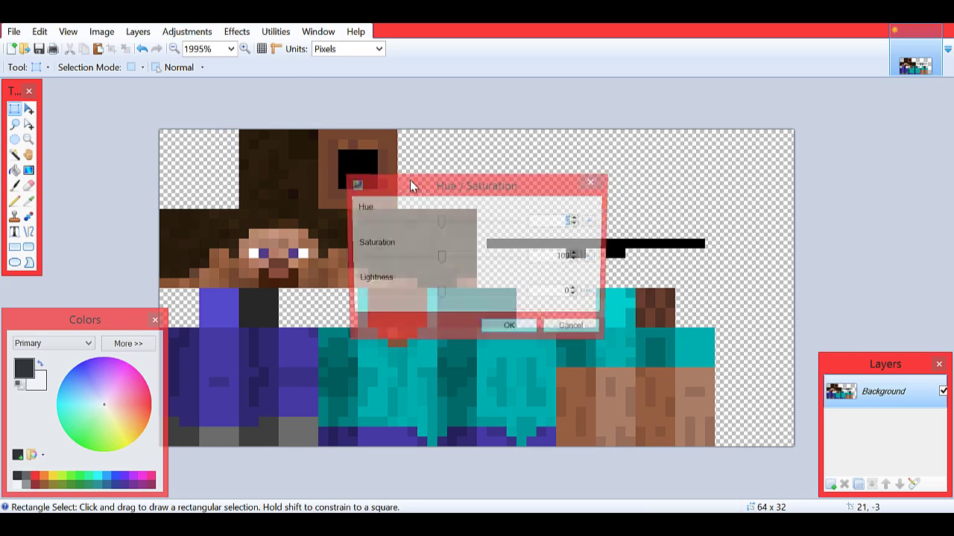
{"action": "left_click_drag", "start_coordinate": [579, 140], "coordinate": [593, 135]}
{"action": "left_click_drag", "start_coordinate": [588, 185], "coordinate": [549, 188]}
{"action": "left_click", "coordinate": [745, 139]}
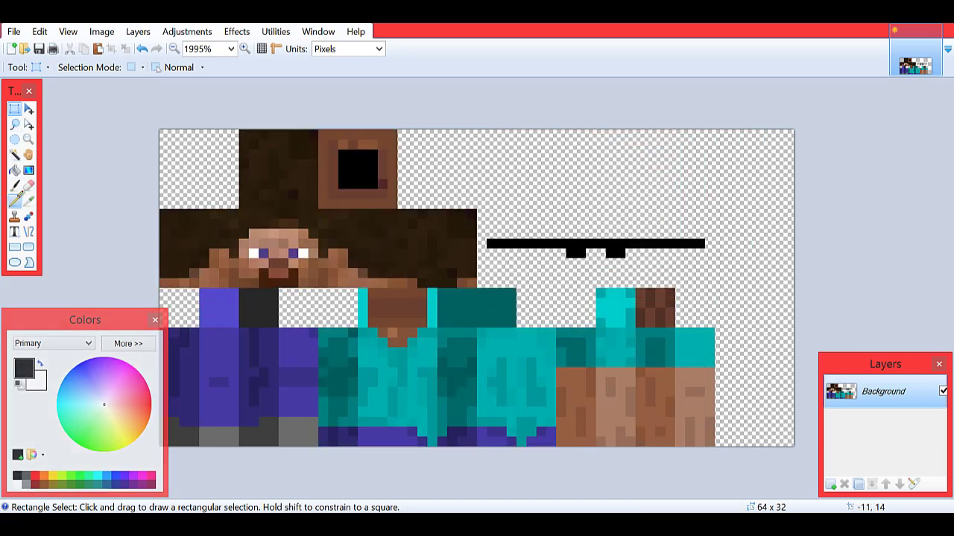
{"action": "left_click", "coordinate": [14, 201]}
{"action": "mouse_move", "coordinate": [374, 251]}
{"action": "left_mouse_down"}
{"action": "mouse_move", "coordinate": [400, 262]}
{"action": "mouse_move", "coordinate": [505, 393]}
{"action": "left_mouse_up"}
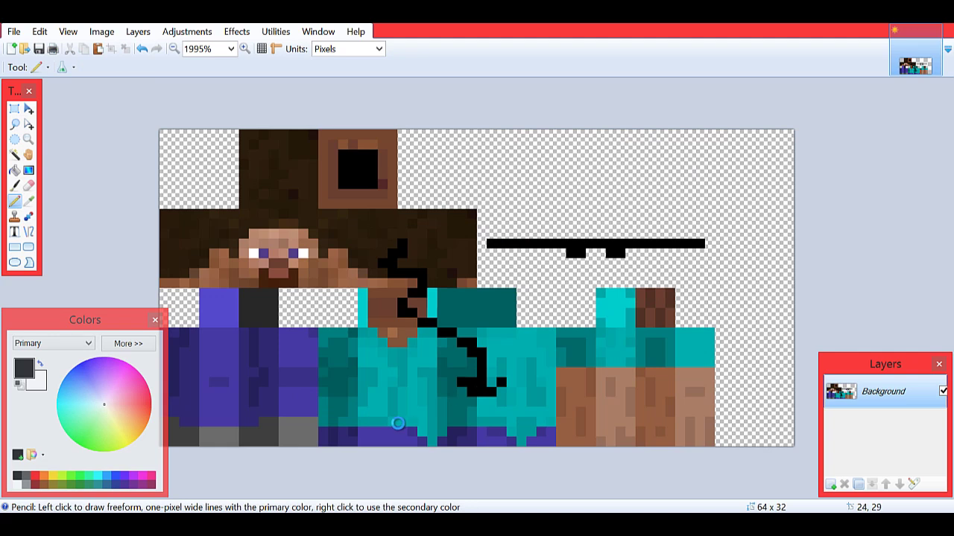
{"action": "key", "text": "ctrl+z"}
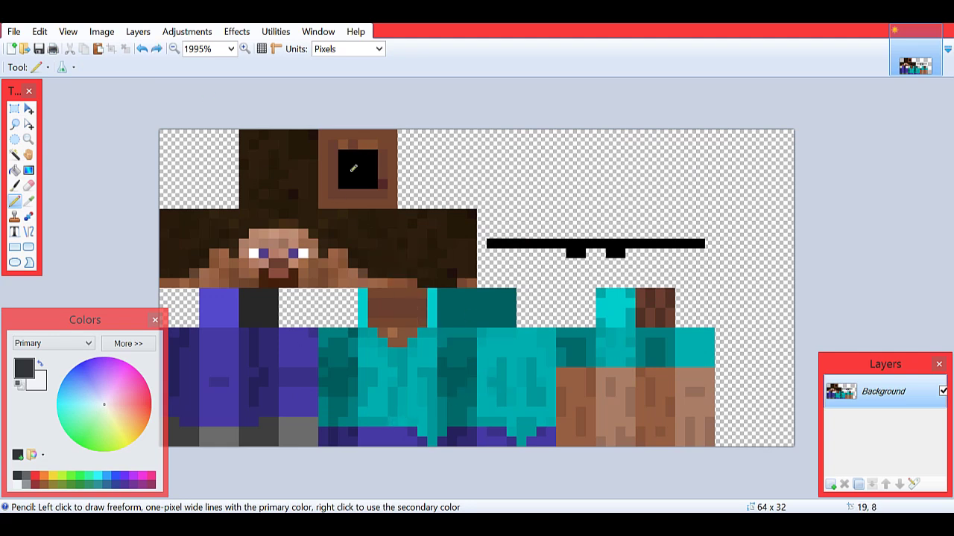
{"action": "mouse_move", "coordinate": [454, 254]}
{"action": "left_mouse_down"}
{"action": "mouse_move", "coordinate": [342, 261]}
{"action": "mouse_move", "coordinate": [216, 302]}
{"action": "left_mouse_up"}
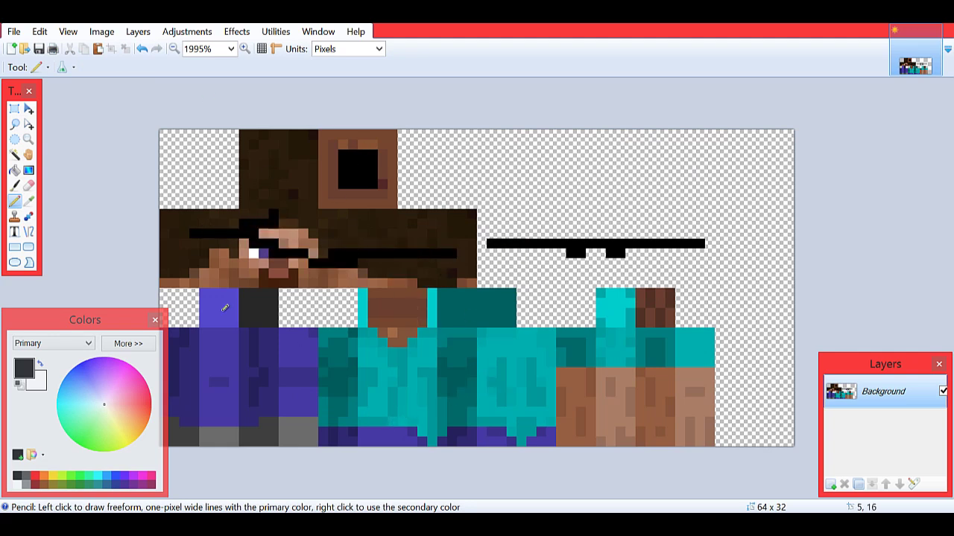
{"action": "key", "text": "ctrl+z"}
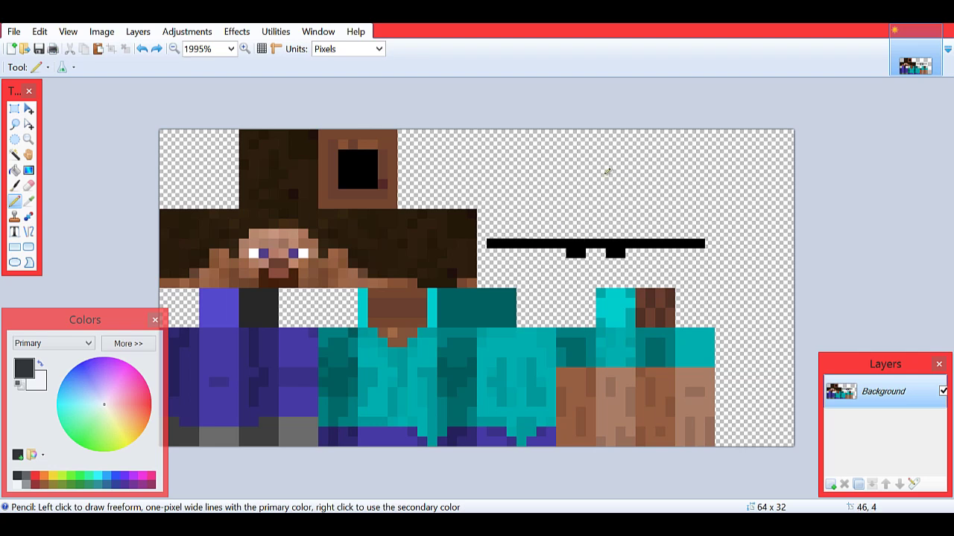
Switch to the Magic Wand and try similar-colour selections at 73% and 59% tolerance.
{"action": "key", "text": "s"}
{"action": "key", "text": "s"}
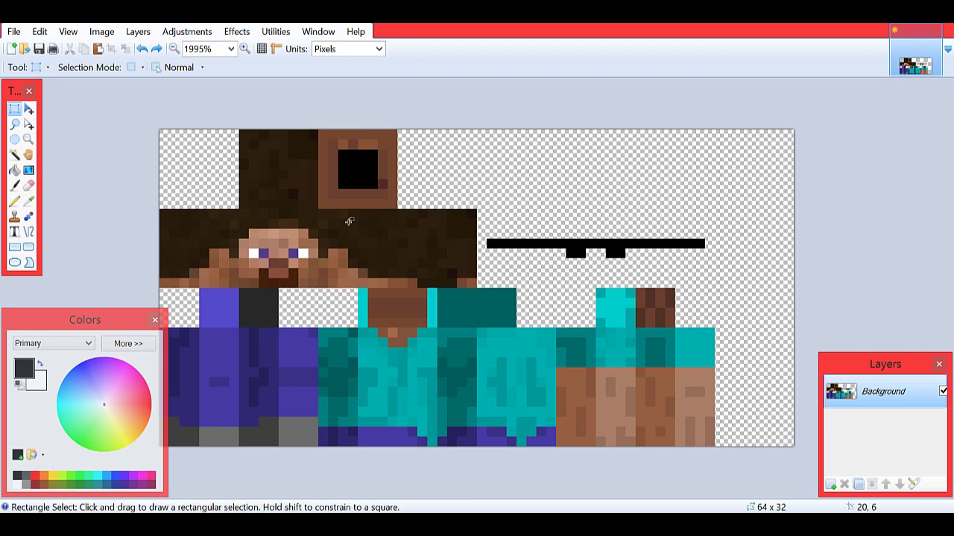
{"action": "key", "text": "s"}
{"action": "key", "text": "s"}
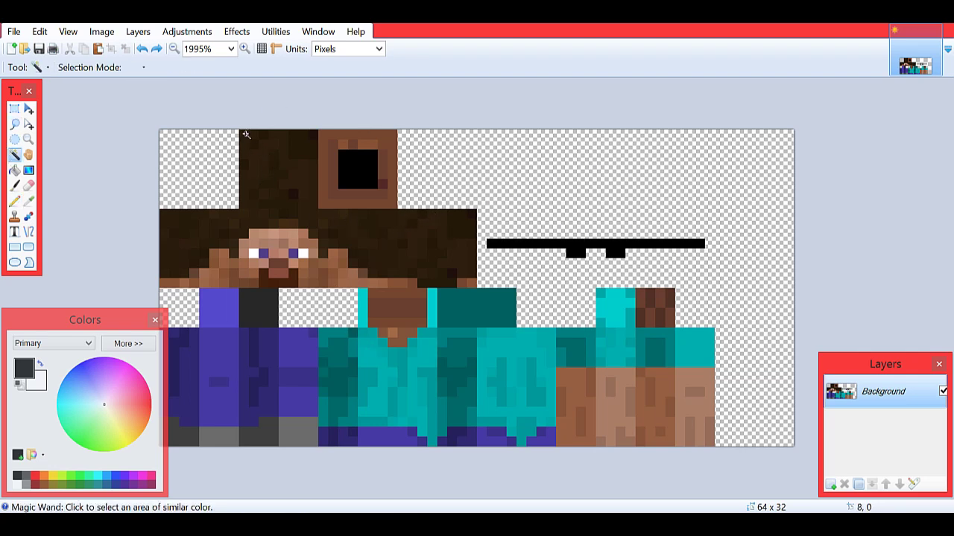
{"action": "left_click", "coordinate": [244, 135]}
{"action": "key", "text": "ctrl+d"}
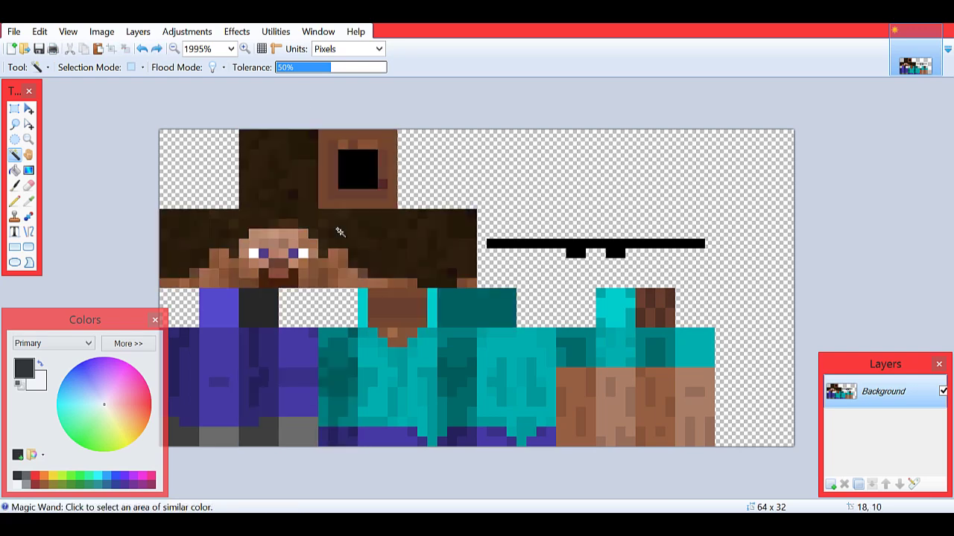
{"action": "left_click", "coordinate": [356, 69]}
{"action": "left_click", "coordinate": [293, 220]}
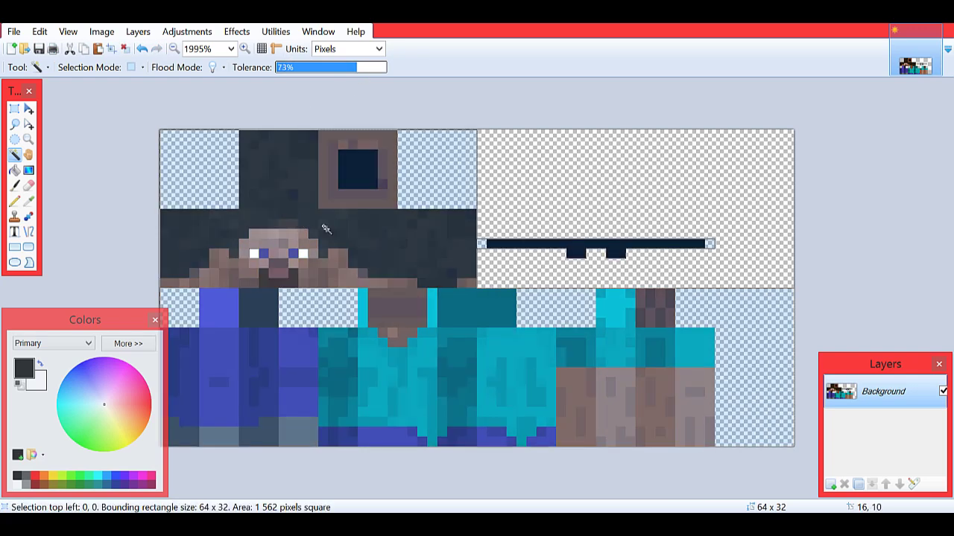
{"action": "key", "text": "ctrl+d"}
{"action": "left_click", "coordinate": [341, 68]}
{"action": "left_click", "coordinate": [307, 212]}
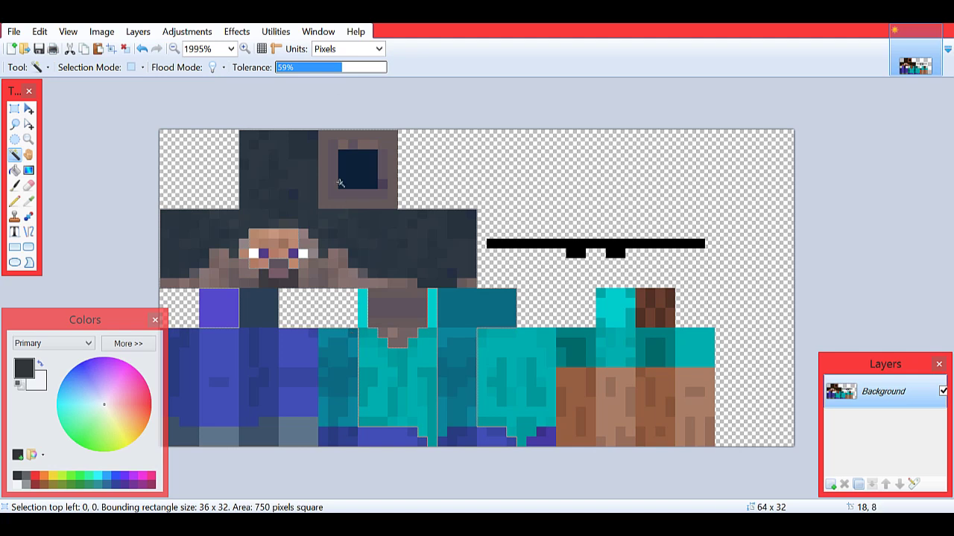
{"action": "key", "text": "ctrl+d"}
At 64% tolerance, select matching regions and add the teal shirt and both white eye pixels.
{"action": "left_click", "coordinate": [346, 68]}
{"action": "left_click", "coordinate": [275, 229]}
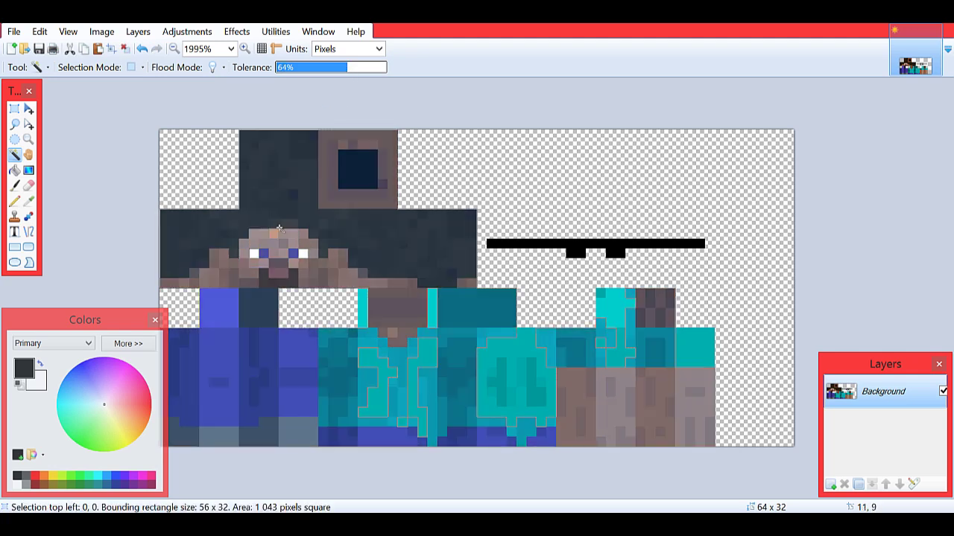
{"action": "left_click", "coordinate": [395, 382]}
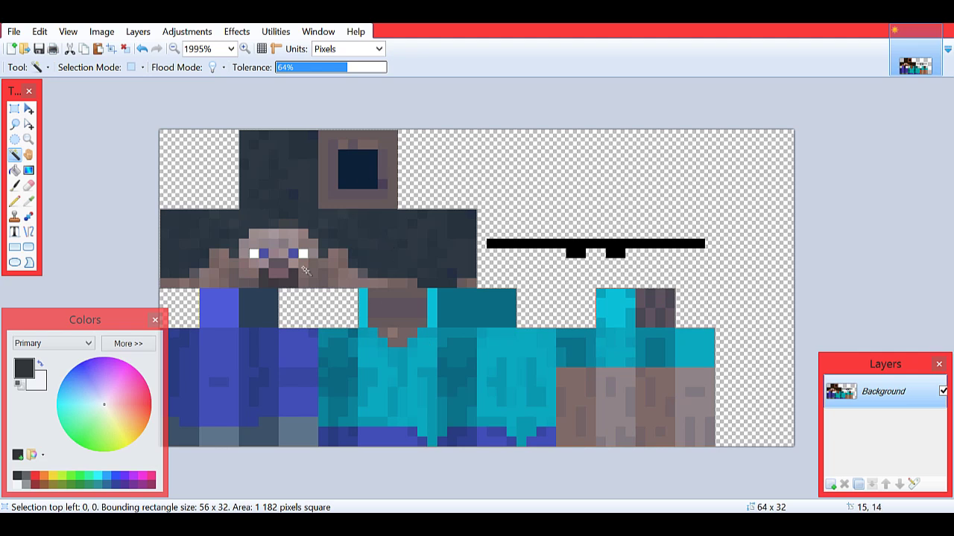
{"action": "left_click", "coordinate": [253, 254], "text": "ctrl"}
{"action": "left_click", "coordinate": [302, 254], "text": "ctrl"}
{"action": "left_click", "coordinate": [237, 33]}
{"action": "mouse_move", "coordinate": [287, 108]}
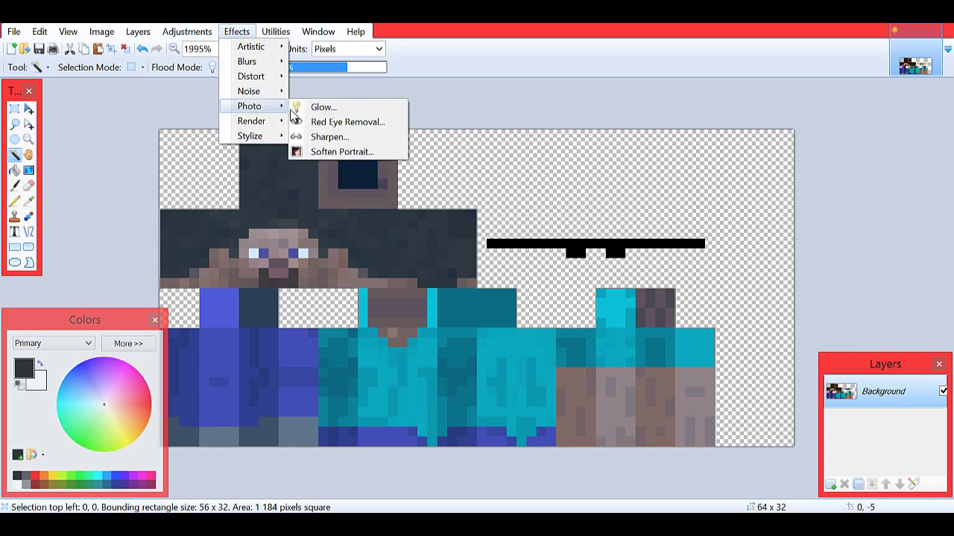
{"action": "left_click", "coordinate": [328, 151]}
{"action": "left_click_drag", "start_coordinate": [390, 193], "coordinate": [6, 107]}
{"action": "left_click", "coordinate": [188, 246]}
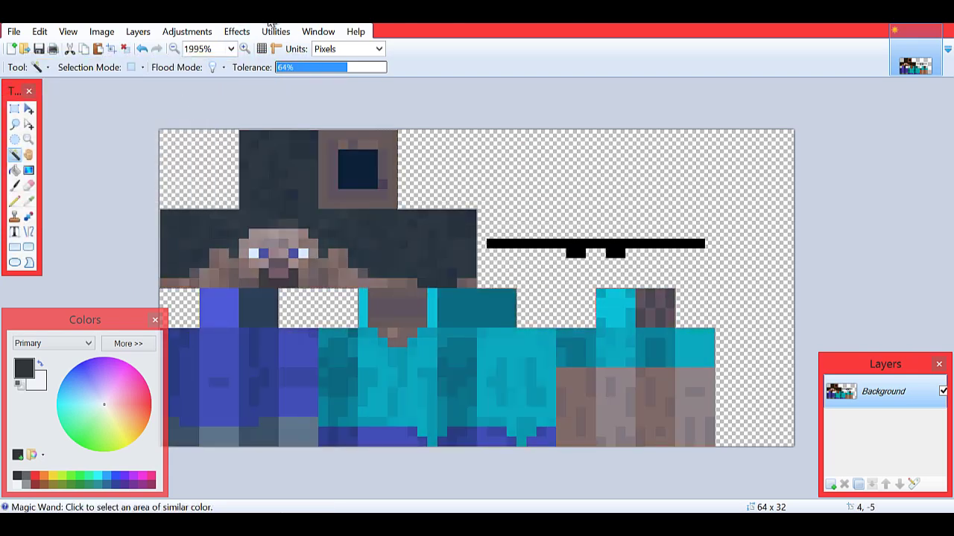
{"action": "left_click", "coordinate": [235, 31]}
{"action": "mouse_move", "coordinate": [247, 62]}
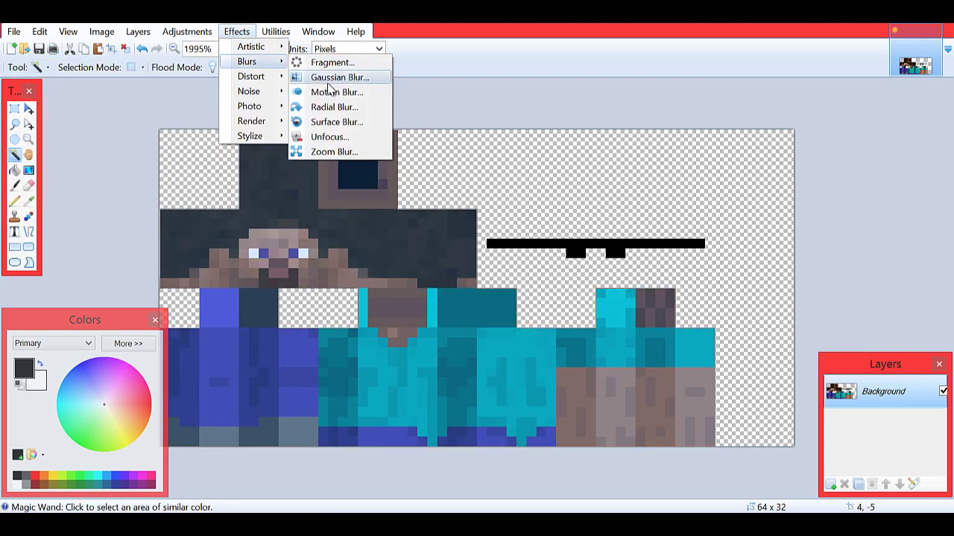
{"action": "left_click", "coordinate": [328, 79]}
{"action": "left_click", "coordinate": [578, 298]}
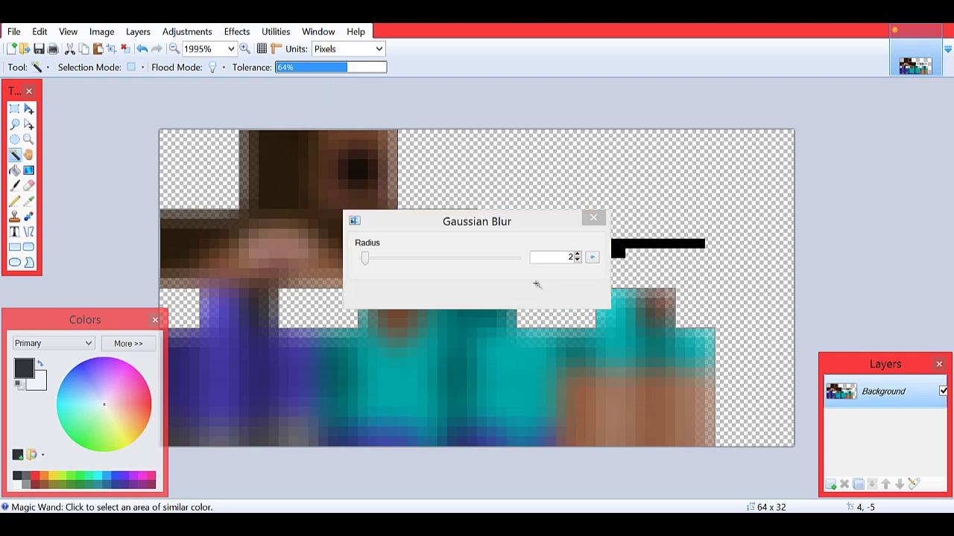
{"action": "left_click", "coordinate": [235, 31]}
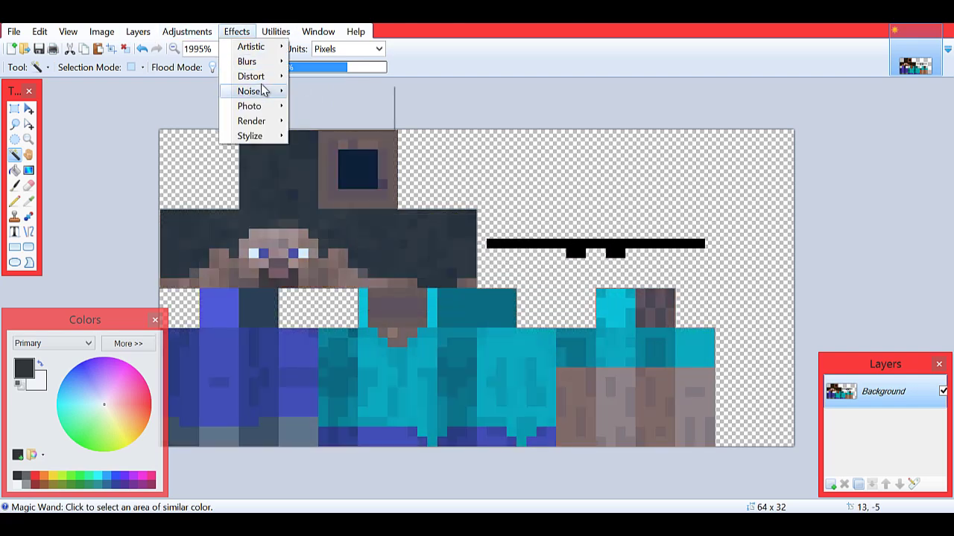
{"action": "mouse_move", "coordinate": [261, 78]}
{"action": "left_click", "coordinate": [322, 93]}
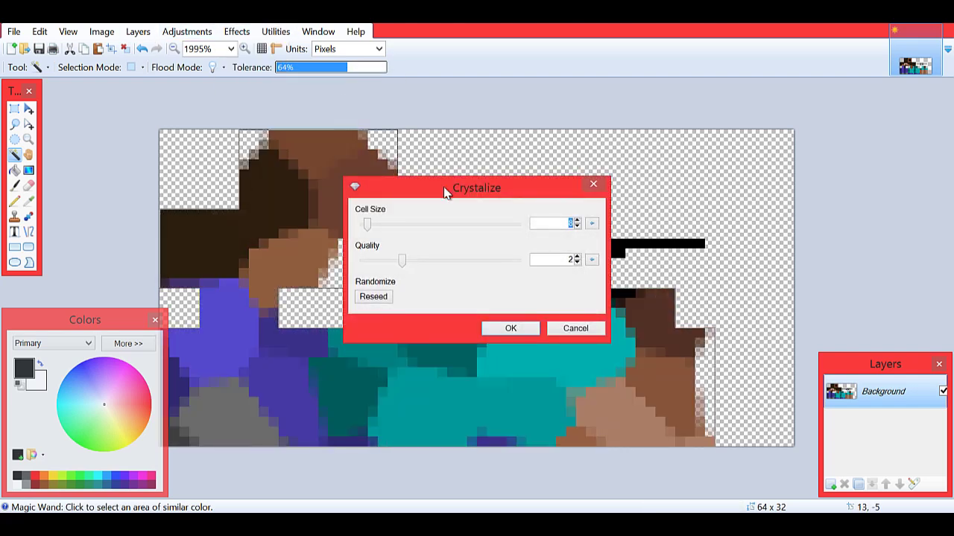
{"action": "left_click_drag", "start_coordinate": [444, 192], "coordinate": [599, 136]}
{"action": "left_click", "coordinate": [530, 171]}
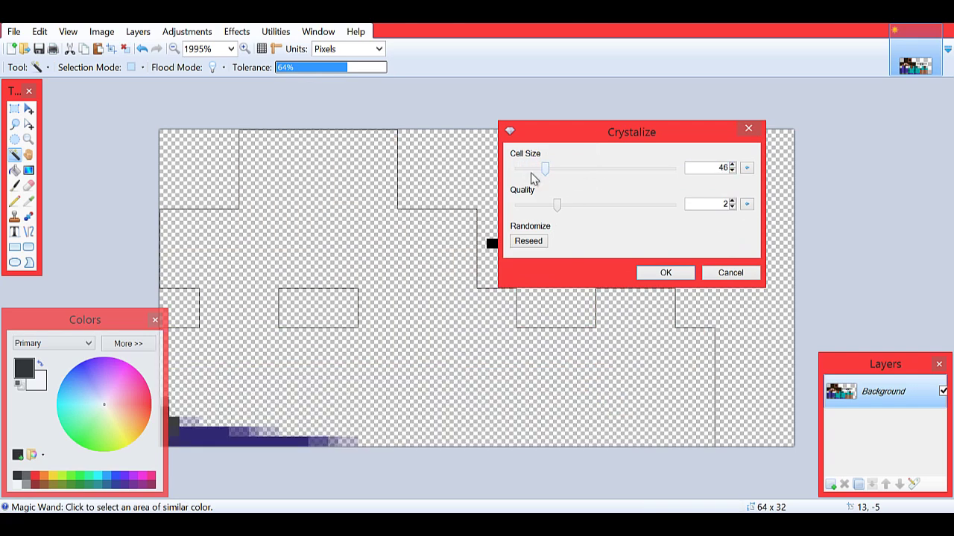
{"action": "left_click_drag", "start_coordinate": [534, 179], "coordinate": [511, 179]}
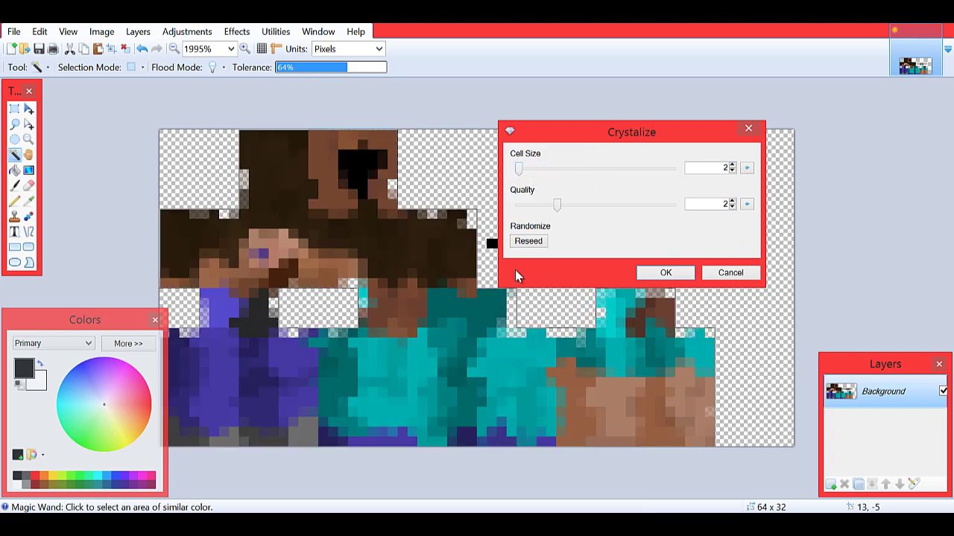
{"action": "left_click", "coordinate": [713, 274]}
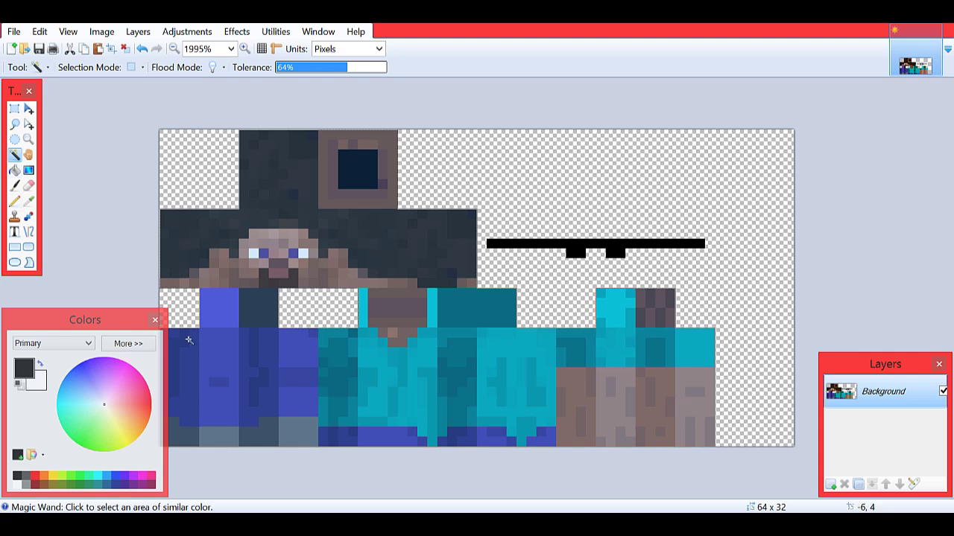
Test-draw pink and blue strokes, undo them, and keep blue 0099FF as the primary colour.
{"action": "left_click", "coordinate": [143, 344]}
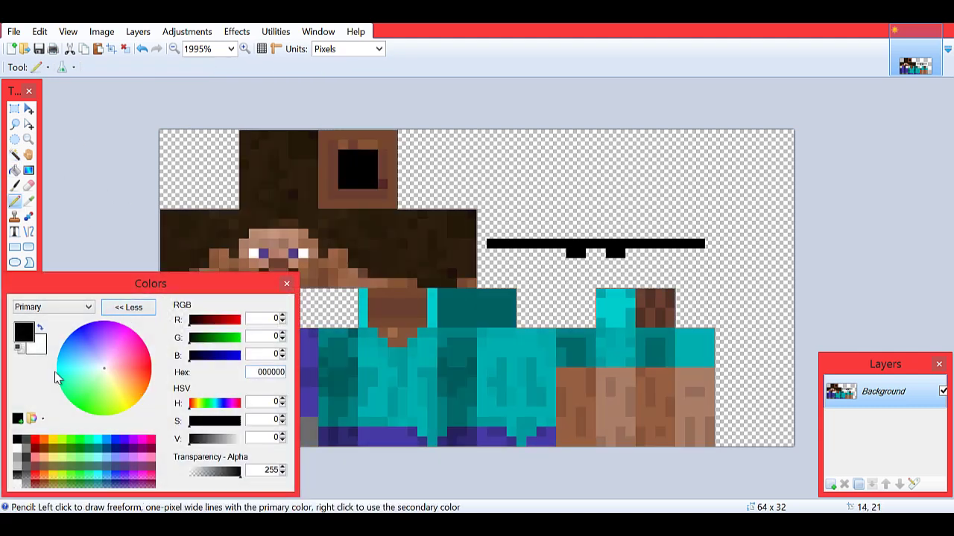
{"action": "left_click_drag", "start_coordinate": [105, 367], "coordinate": [127, 346]}
{"action": "mouse_move", "coordinate": [400, 350]}
{"action": "left_mouse_down"}
{"action": "mouse_move", "coordinate": [410, 406]}
{"action": "mouse_move", "coordinate": [623, 411]}
{"action": "left_mouse_up"}
{"action": "left_click", "coordinate": [61, 348]}
{"action": "left_click_drag", "start_coordinate": [637, 389], "coordinate": [700, 430]}
{"action": "key", "text": "ctrl+z"}
{"action": "key", "text": "ctrl+z"}
{"action": "key", "text": "ctrl+z"}
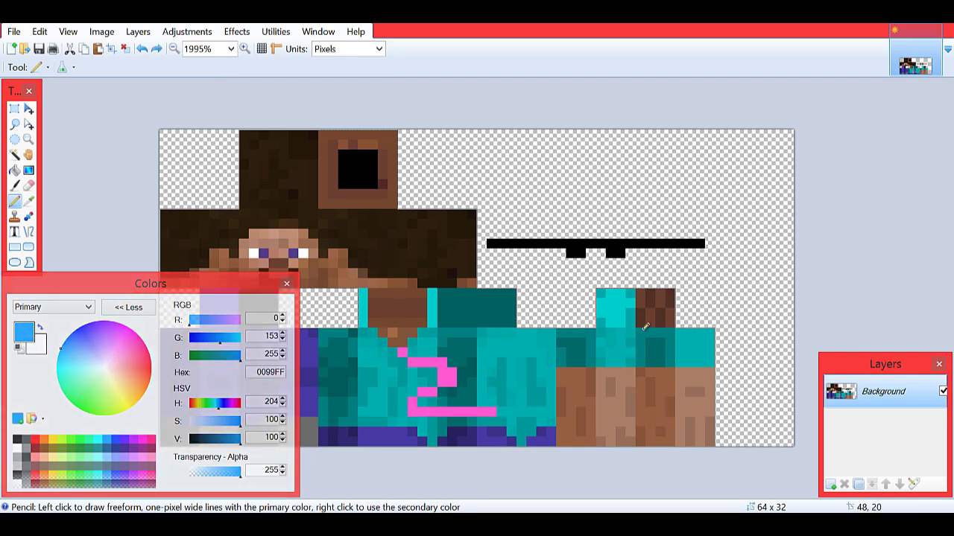
{"action": "left_click", "coordinate": [129, 307]}
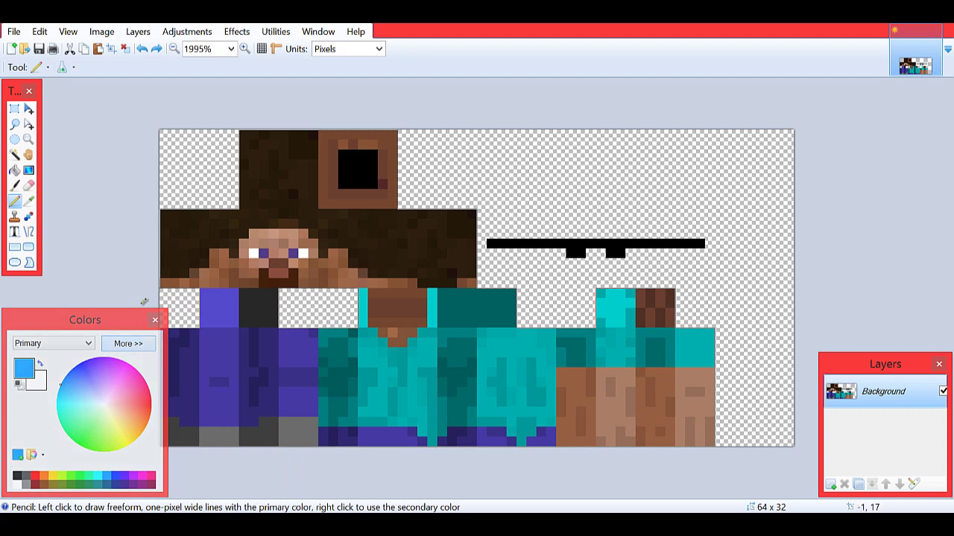